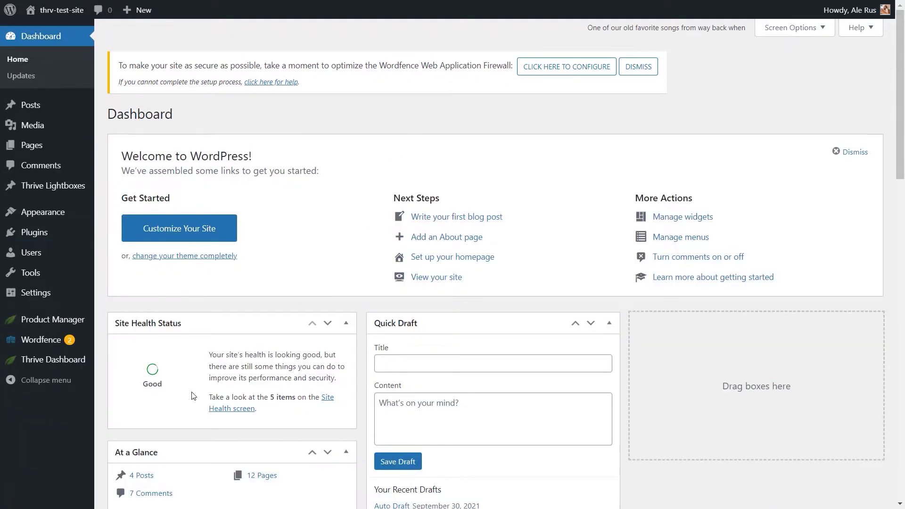
Go to Thrive Dashboard > Thrive Comments and expand the General Settings section.
{"action": "mouse_move", "coordinate": [78, 366]}
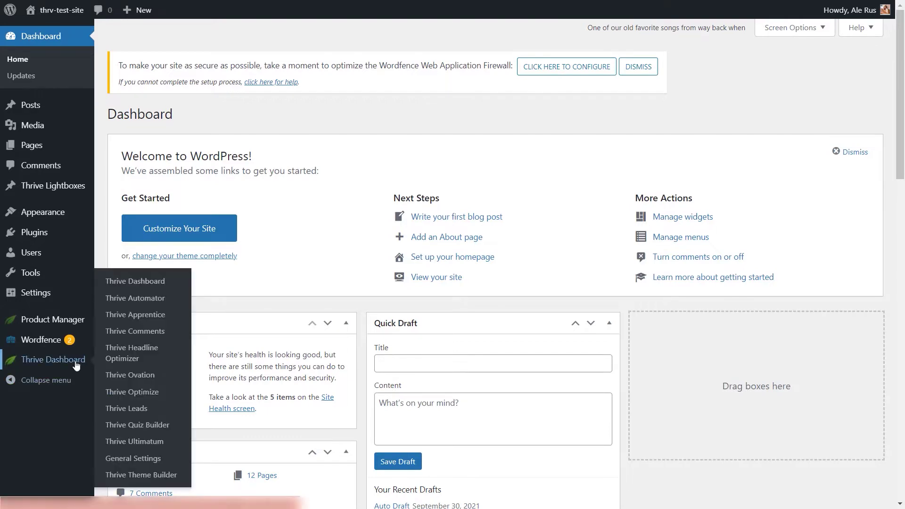
{"action": "left_click", "coordinate": [142, 335]}
{"action": "left_click", "coordinate": [324, 165]}
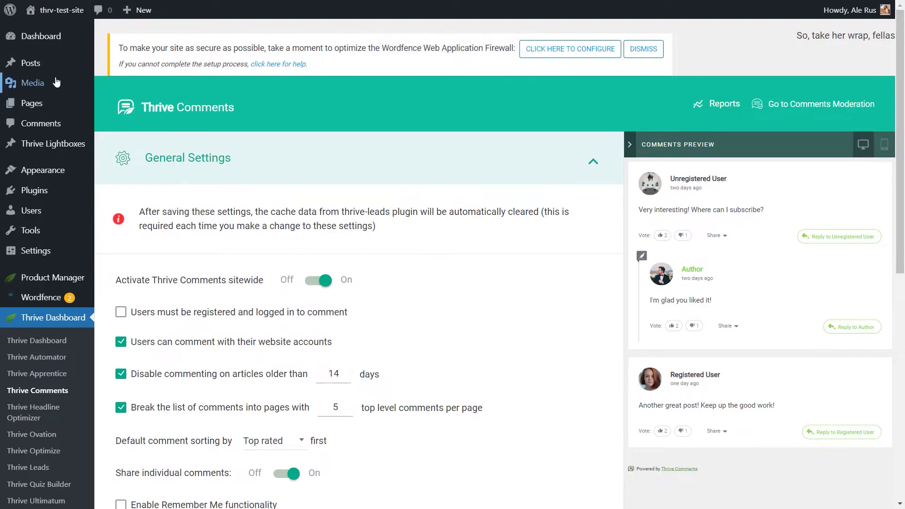
Edit the Display Quiz page from All Pages and tick Allow comments under Discussion.
{"action": "left_click", "coordinate": [47, 103]}
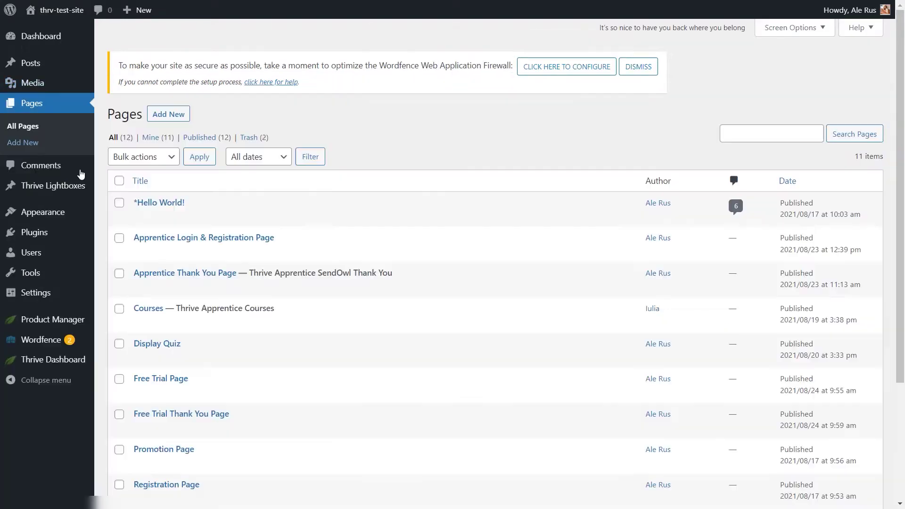
{"action": "left_click", "coordinate": [140, 358]}
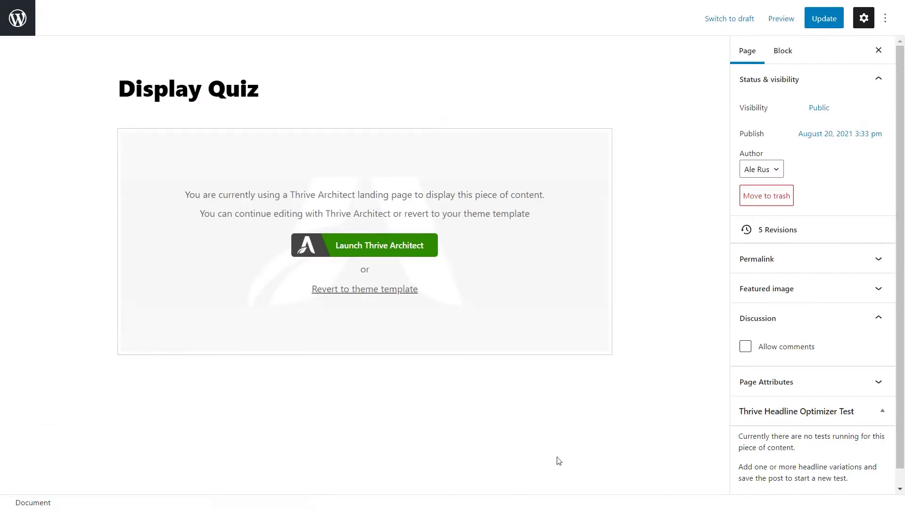
{"action": "left_click", "coordinate": [745, 346]}
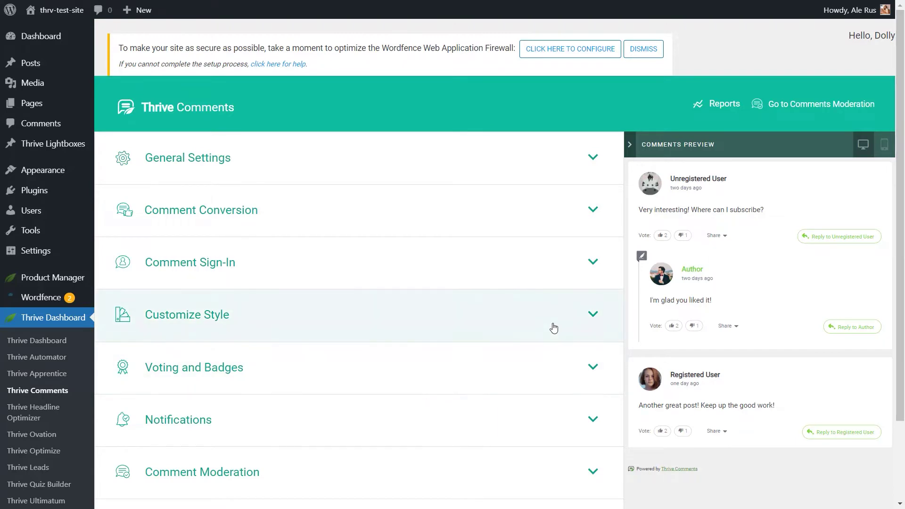
Expand the Comment Sign-In, Comment Conversion and General Settings sections.
{"action": "scroll", "coordinate": [554, 328], "scroll_direction": "down", "scroll_amount": 2}
{"action": "scroll", "coordinate": [554, 329], "scroll_direction": "up", "scroll_amount": 2}
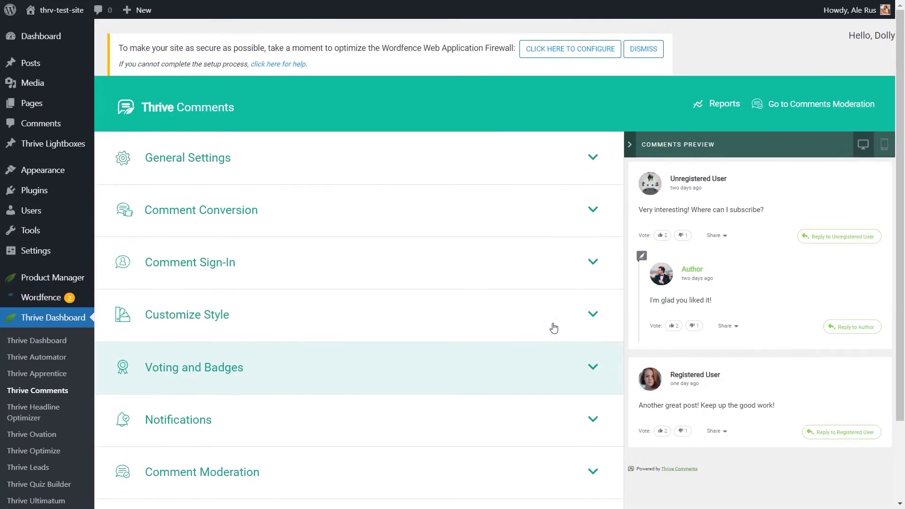
{"action": "left_click", "coordinate": [500, 273]}
{"action": "left_click", "coordinate": [474, 215]}
{"action": "left_click", "coordinate": [469, 153]}
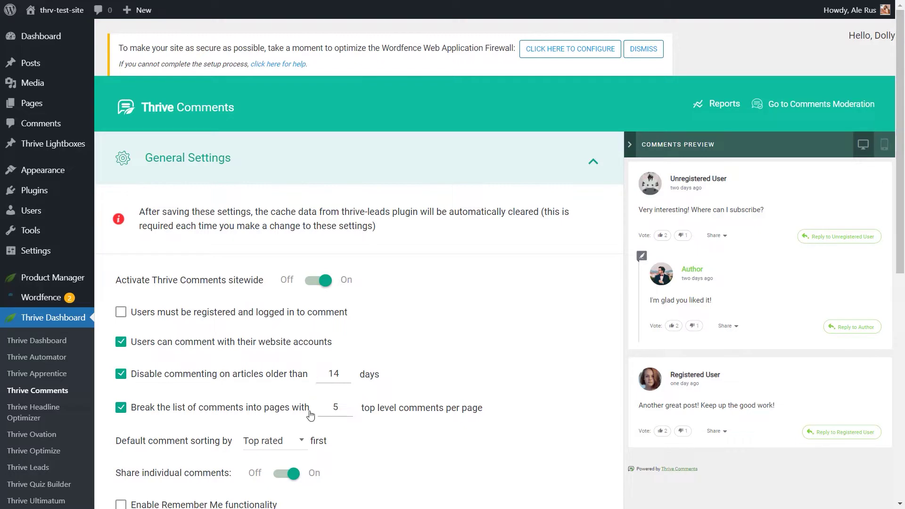
Toggle Share individual comments and Enable GDPR Consent off, then back on.
{"action": "scroll", "coordinate": [312, 434], "scroll_direction": "down", "scroll_amount": 1}
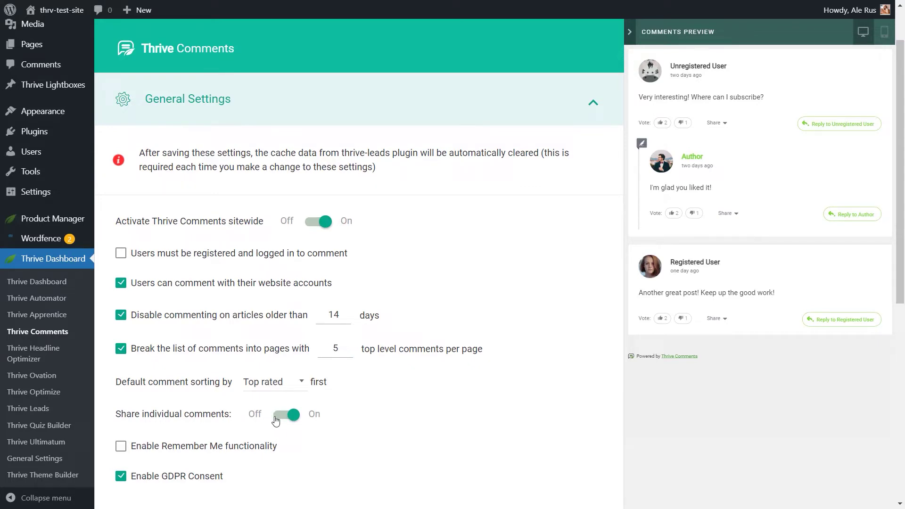
{"action": "left_click", "coordinate": [283, 419]}
{"action": "left_click", "coordinate": [285, 419]}
{"action": "scroll", "coordinate": [238, 456], "scroll_direction": "down", "scroll_amount": 1}
{"action": "left_click", "coordinate": [188, 423]}
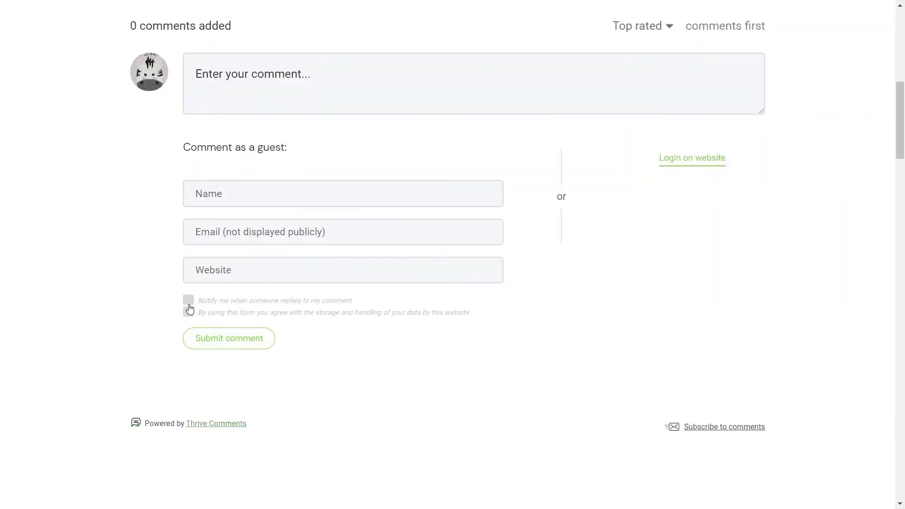
{"action": "left_click", "coordinate": [189, 311]}
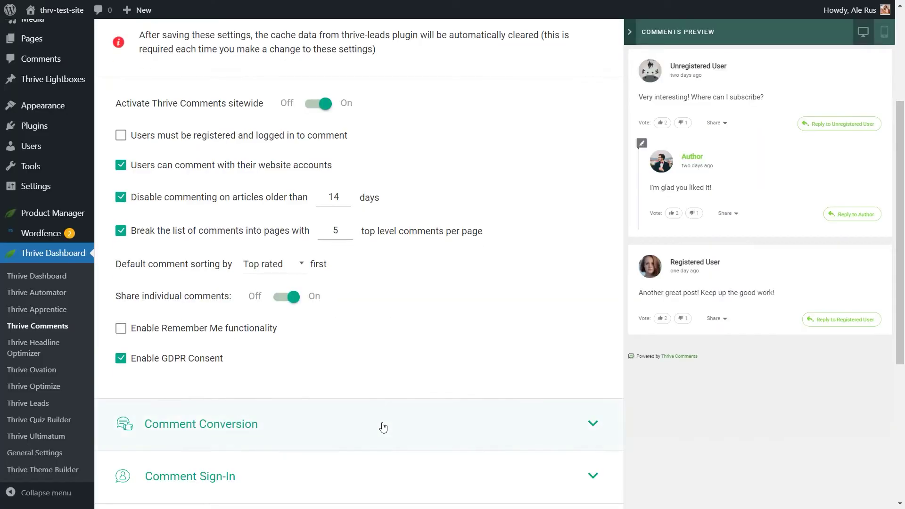
Expand Comment Conversion and try Social Share and Related Posts as first-comment actions.
{"action": "scroll", "coordinate": [382, 426], "scroll_direction": "down", "scroll_amount": 1}
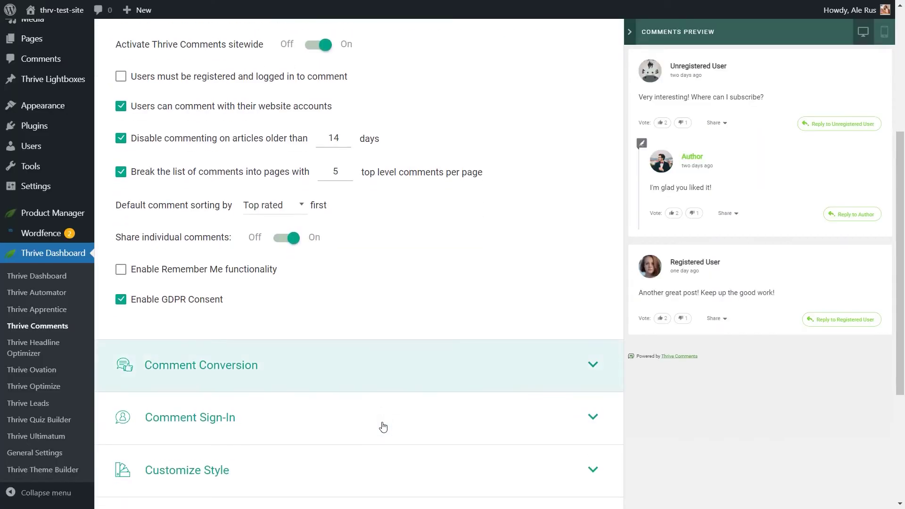
{"action": "left_click", "coordinate": [299, 370]}
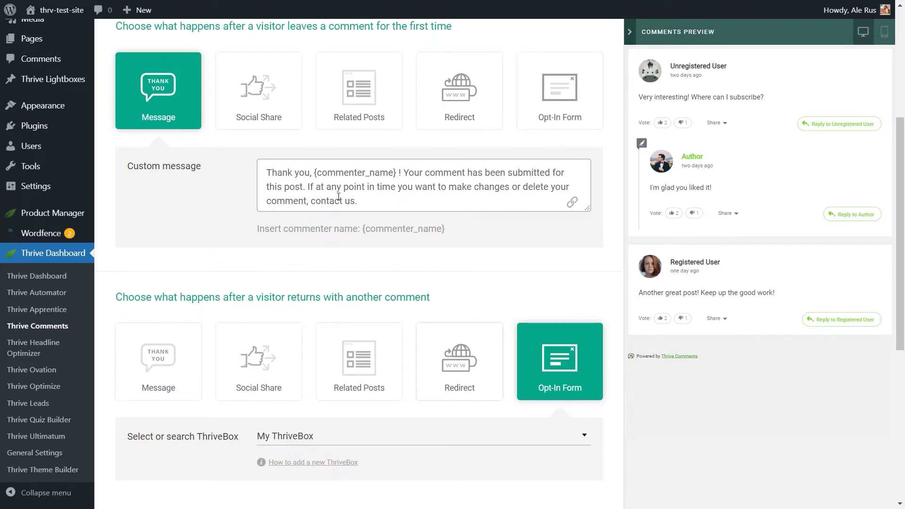
{"action": "left_click", "coordinate": [269, 117]}
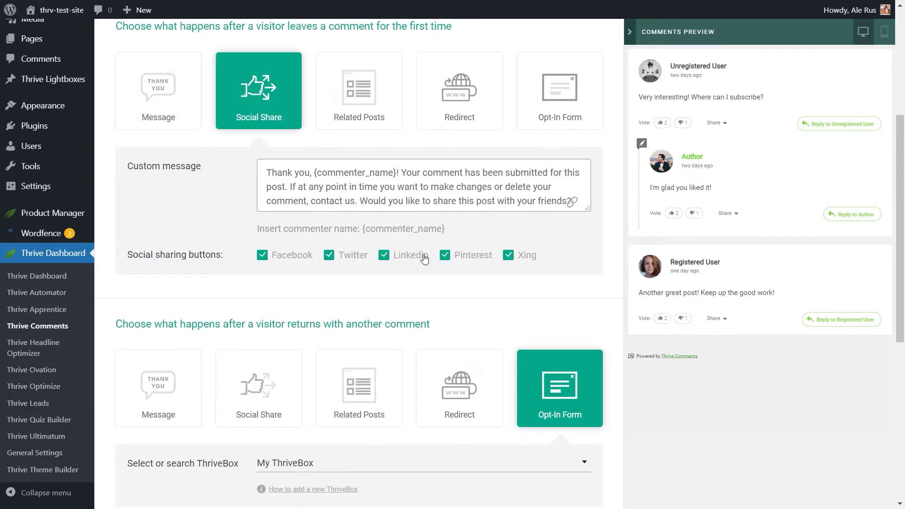
{"action": "left_click", "coordinate": [360, 121]}
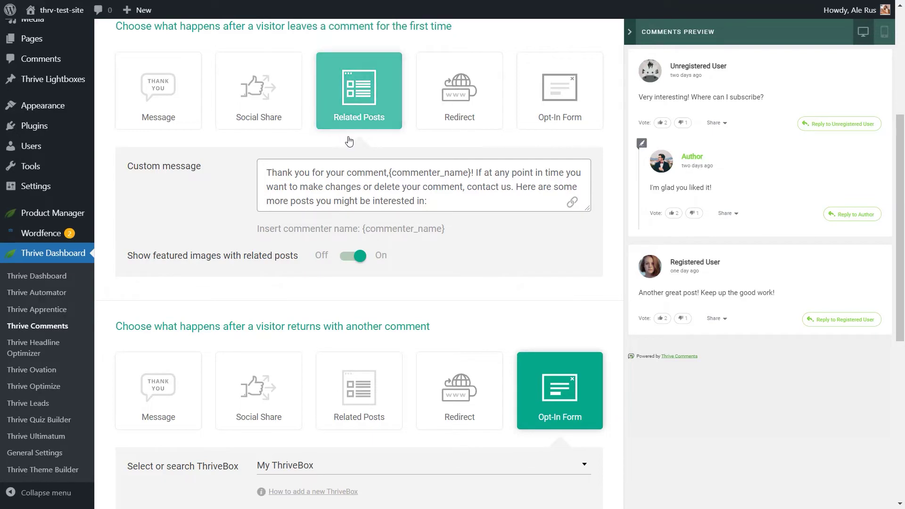
Point the first-comment redirect to Free Trial Page, then switch to the Opt-In Form.
{"action": "left_click", "coordinate": [468, 122]}
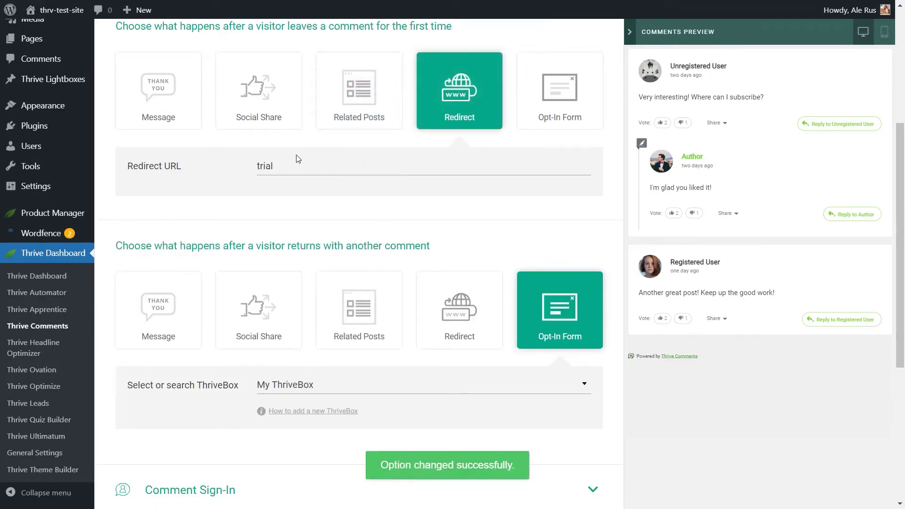
{"action": "left_click_drag", "start_coordinate": [275, 166], "coordinate": [253, 167]}
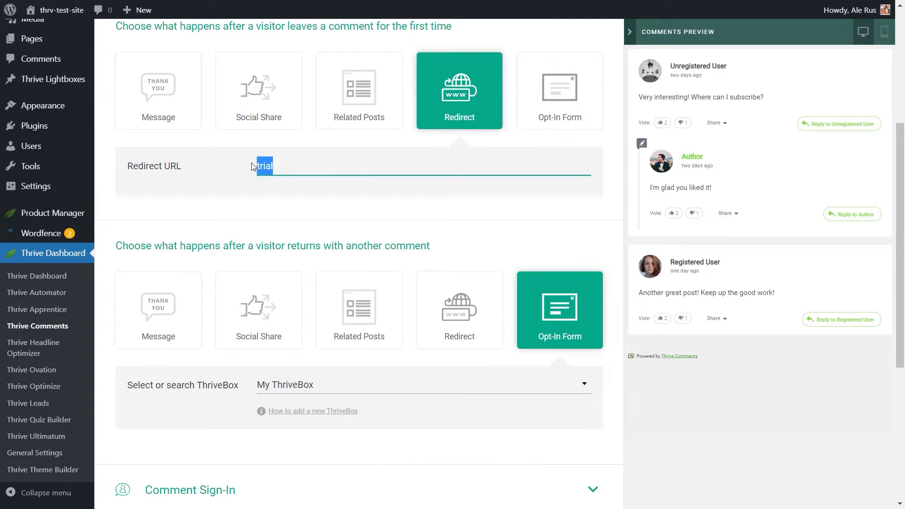
{"action": "type", "text": "trial"}
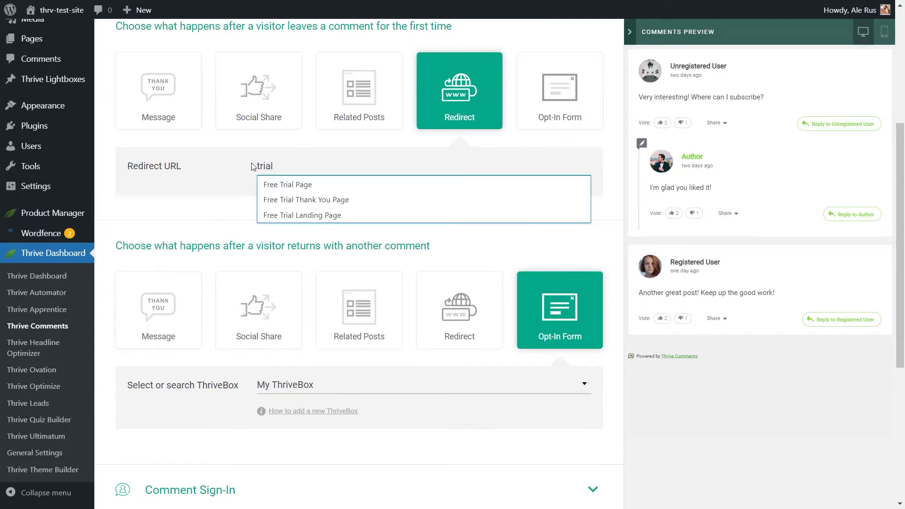
{"action": "left_click", "coordinate": [279, 186]}
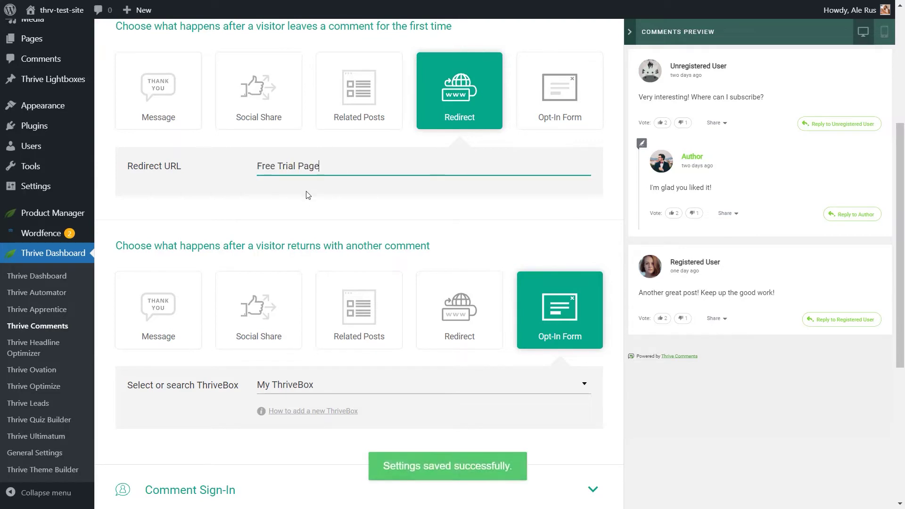
{"action": "left_click", "coordinate": [545, 109]}
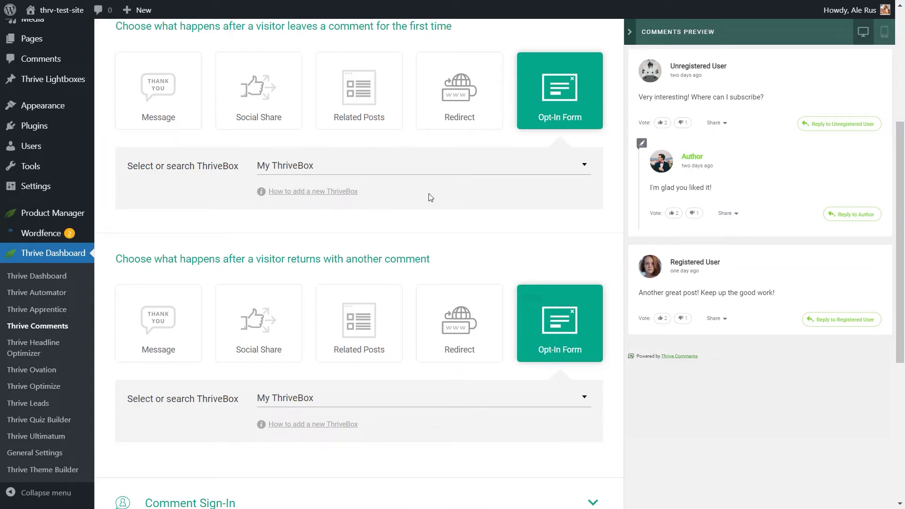
{"action": "scroll", "coordinate": [486, 243], "scroll_direction": "down", "scroll_amount": 4}
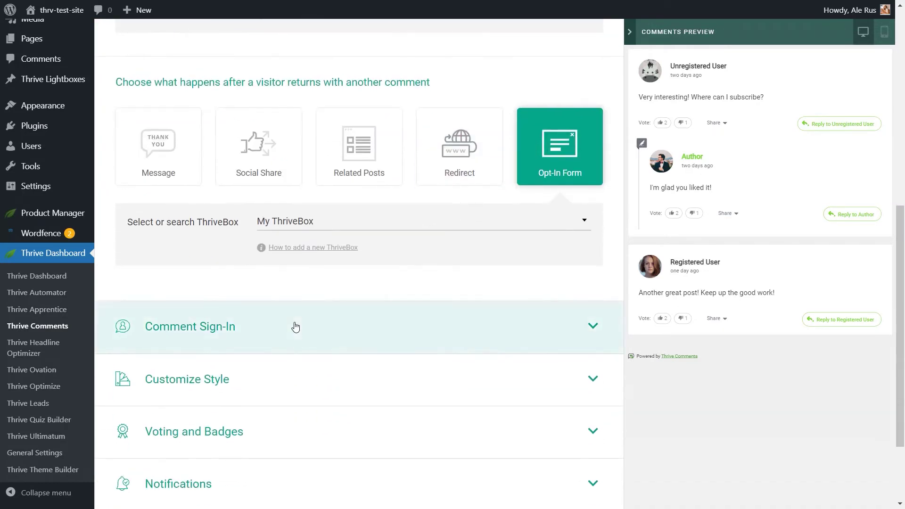
Expand Comment Sign-In and toggle guest website URLs and social sign-in off and back on.
{"action": "left_click", "coordinate": [293, 325]}
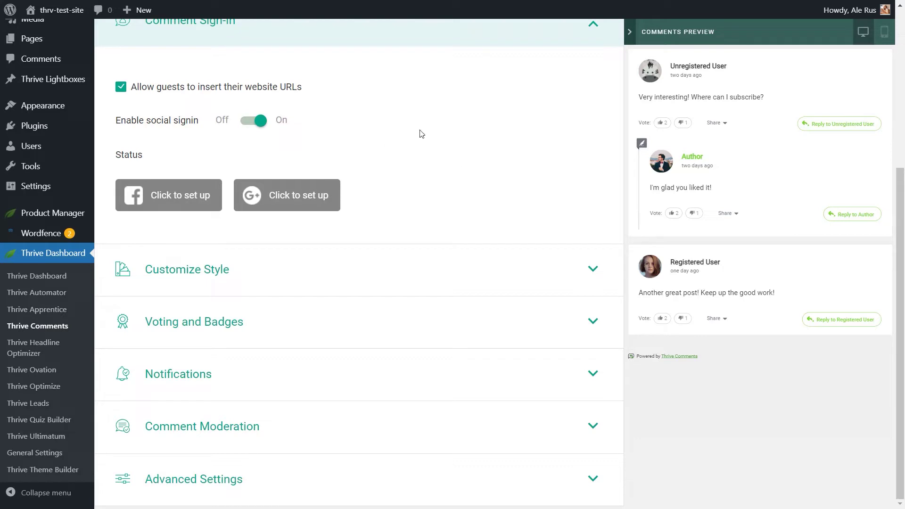
{"action": "left_click", "coordinate": [282, 92]}
{"action": "left_click", "coordinate": [282, 93]}
{"action": "left_click", "coordinate": [252, 124]}
{"action": "left_click", "coordinate": [253, 124]}
{"action": "left_click", "coordinate": [410, 272]}
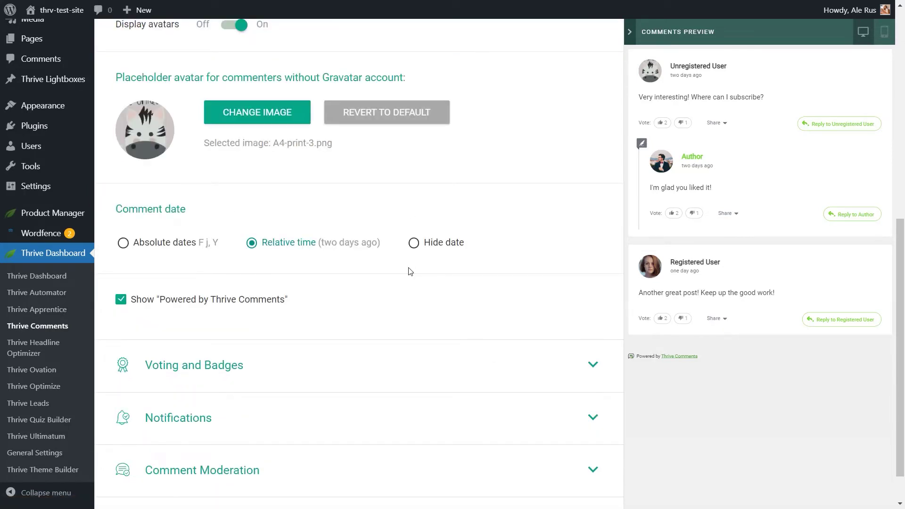
{"action": "scroll", "coordinate": [409, 271], "scroll_direction": "up", "scroll_amount": 3}
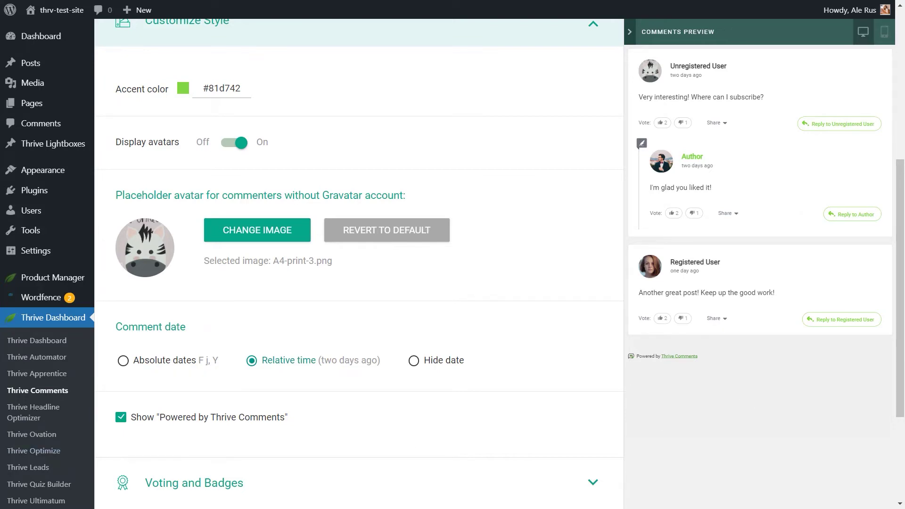
{"action": "scroll", "coordinate": [428, 277], "scroll_direction": "down", "scroll_amount": 3}
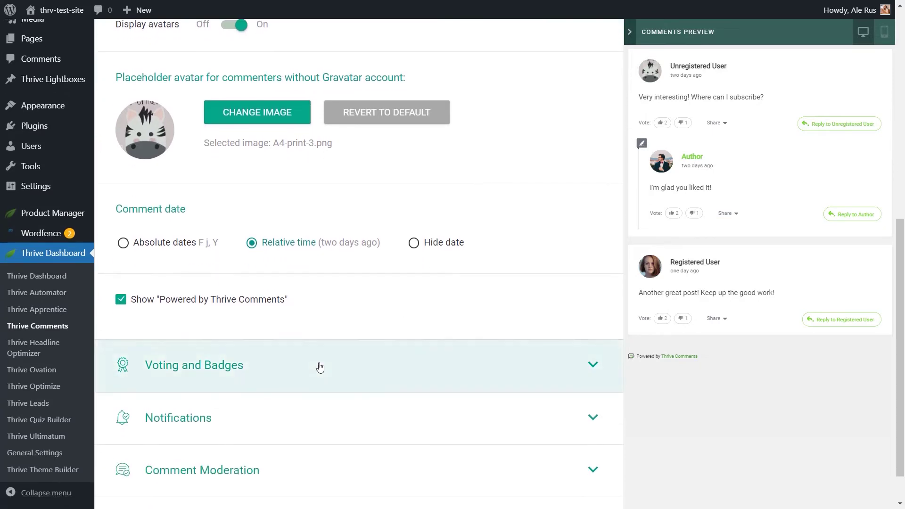
Expand Voting and Badges, switch voting to Up only, then back to Up and down.
{"action": "left_click", "coordinate": [317, 363]}
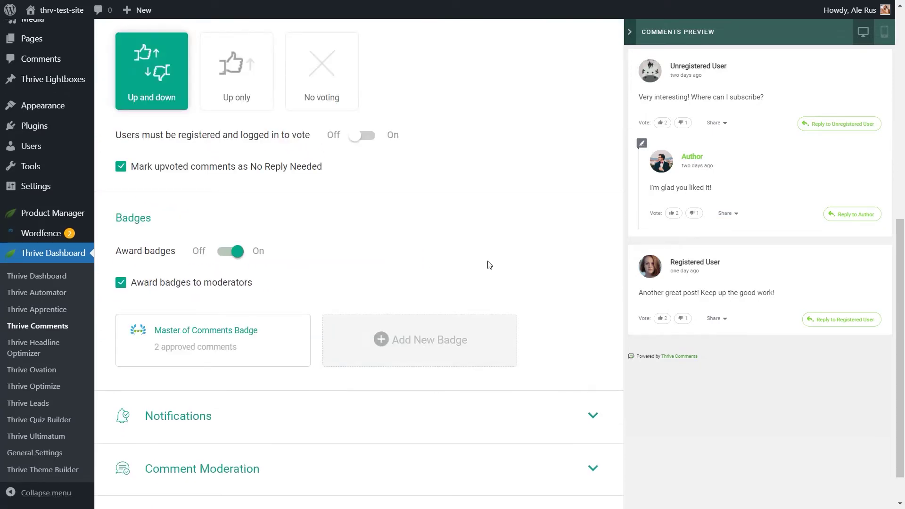
{"action": "scroll", "coordinate": [491, 262], "scroll_direction": "up", "scroll_amount": 1}
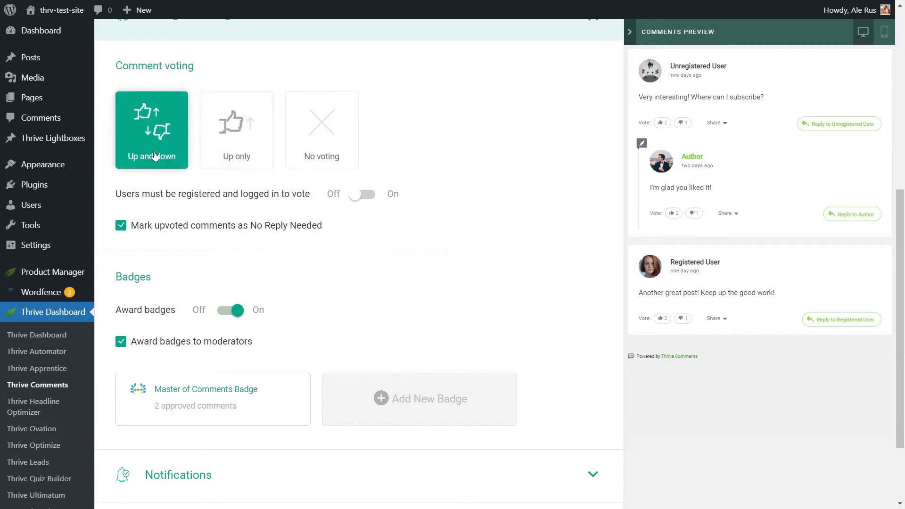
{"action": "left_click", "coordinate": [203, 160]}
{"action": "left_click", "coordinate": [172, 161]}
{"action": "scroll", "coordinate": [375, 265], "scroll_direction": "down", "scroll_amount": 1}
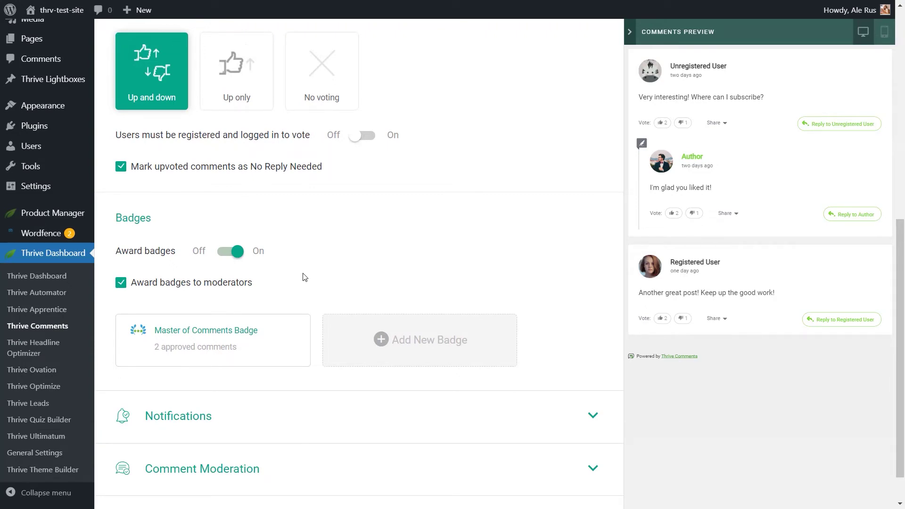
Start a new badge, dismiss it with Escape, and expand the Notifications settings.
{"action": "left_click", "coordinate": [380, 337]}
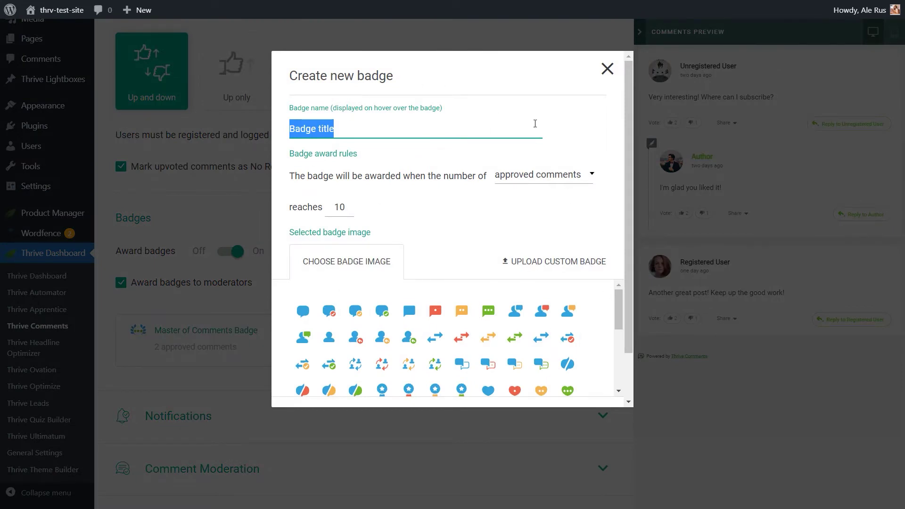
{"action": "key", "text": "Escape"}
{"action": "left_click", "coordinate": [312, 376]}
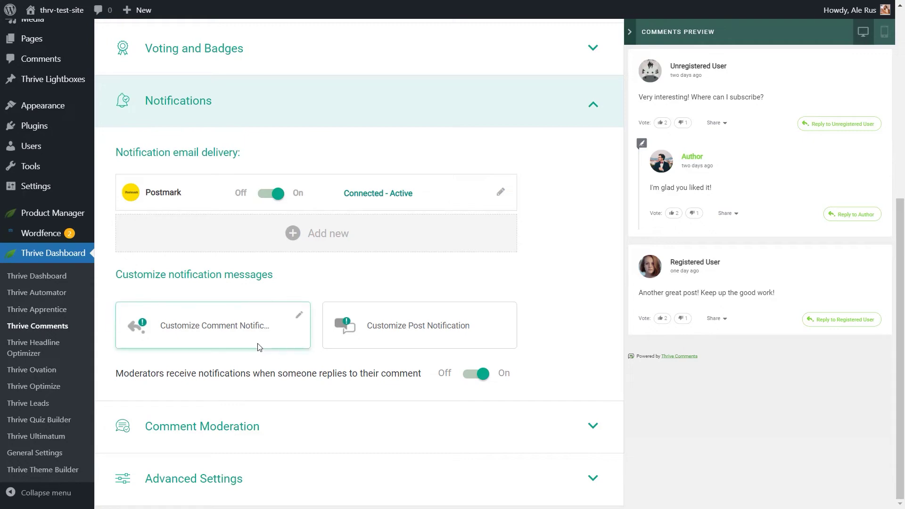
{"action": "left_click", "coordinate": [299, 318]}
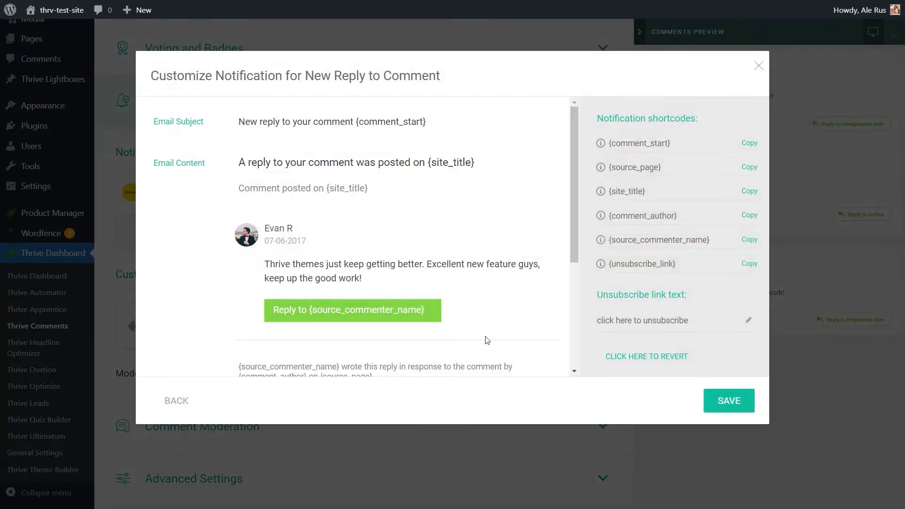
{"action": "scroll", "coordinate": [476, 214], "scroll_direction": "down", "scroll_amount": 5}
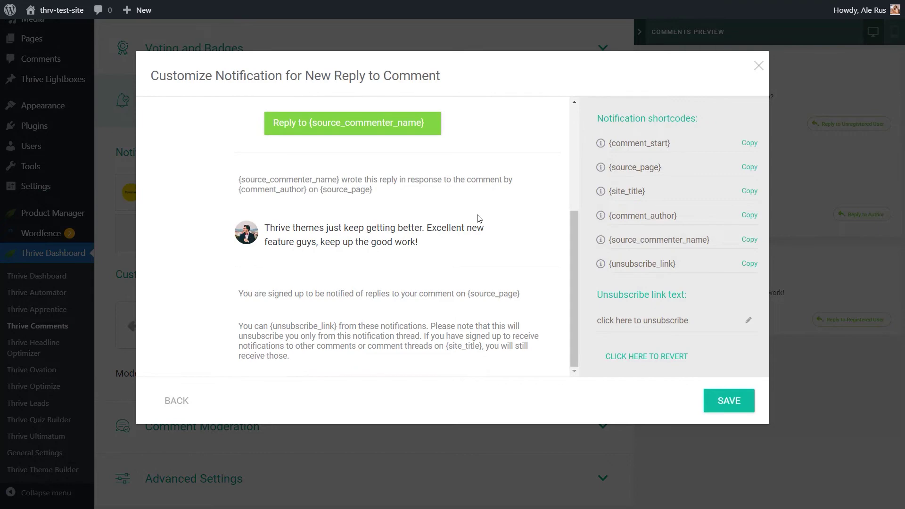
{"action": "scroll", "coordinate": [479, 218], "scroll_direction": "up", "scroll_amount": 5}
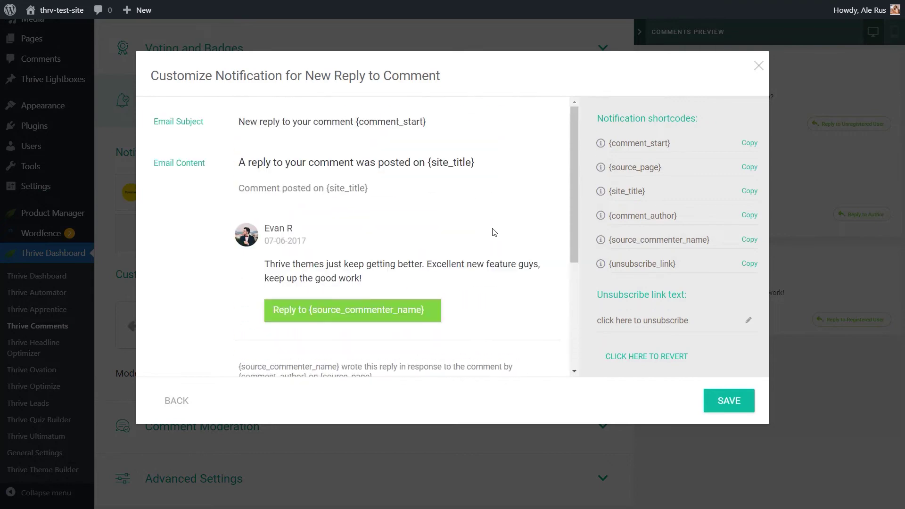
{"action": "left_click", "coordinate": [758, 66]}
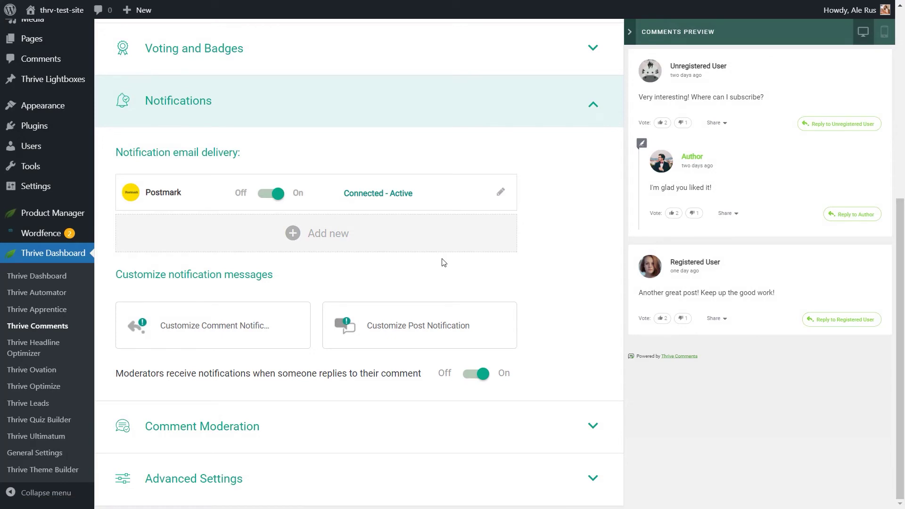
Expand Comment Moderation and scroll through its approval, spam-link and word-list options.
{"action": "left_click", "coordinate": [350, 425]}
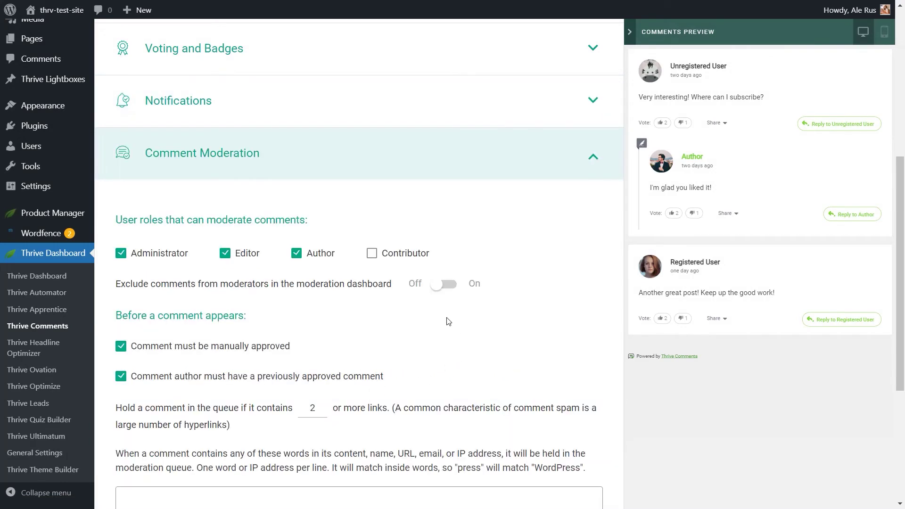
{"action": "scroll", "coordinate": [448, 322], "scroll_direction": "down", "scroll_amount": 1}
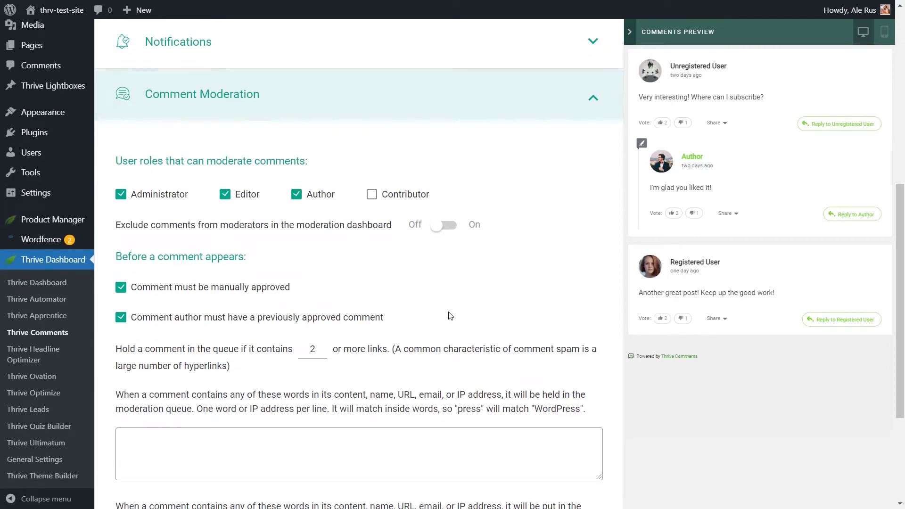
{"action": "scroll", "coordinate": [448, 321], "scroll_direction": "down", "scroll_amount": 2}
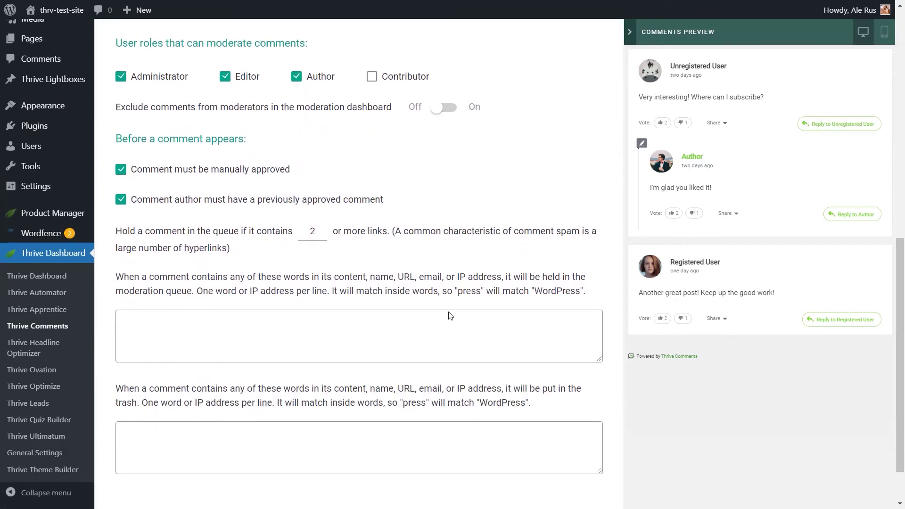
{"action": "scroll", "coordinate": [448, 315], "scroll_direction": "up", "scroll_amount": 1}
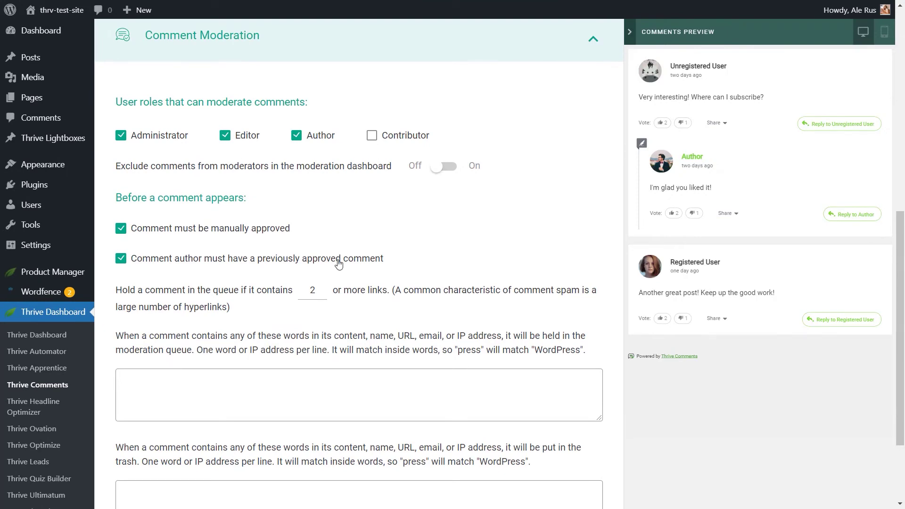
{"action": "scroll", "coordinate": [358, 257], "scroll_direction": "down", "scroll_amount": 2}
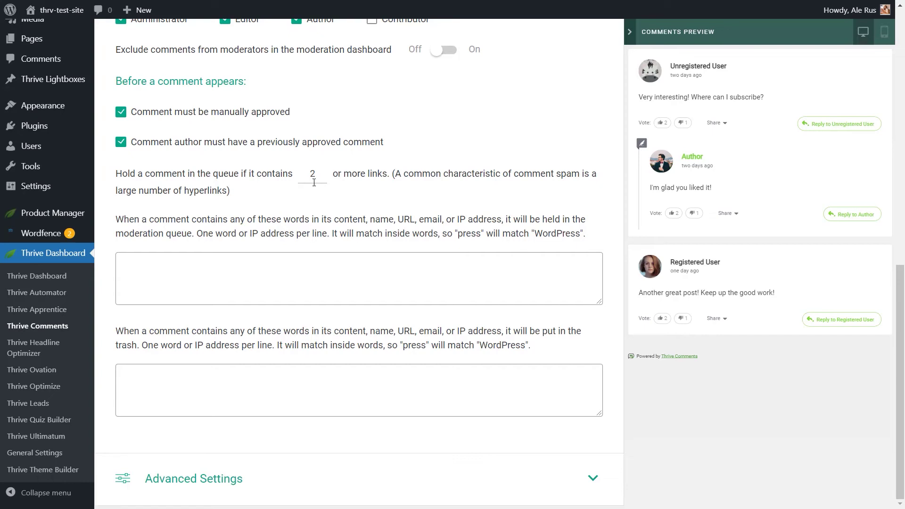
{"action": "left_click_drag", "start_coordinate": [395, 174], "coordinate": [585, 173]}
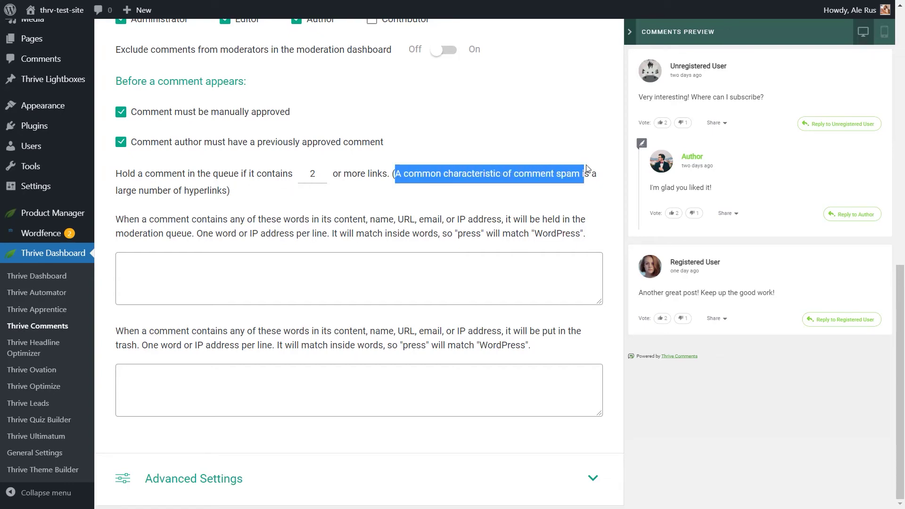
{"action": "left_click", "coordinate": [299, 492]}
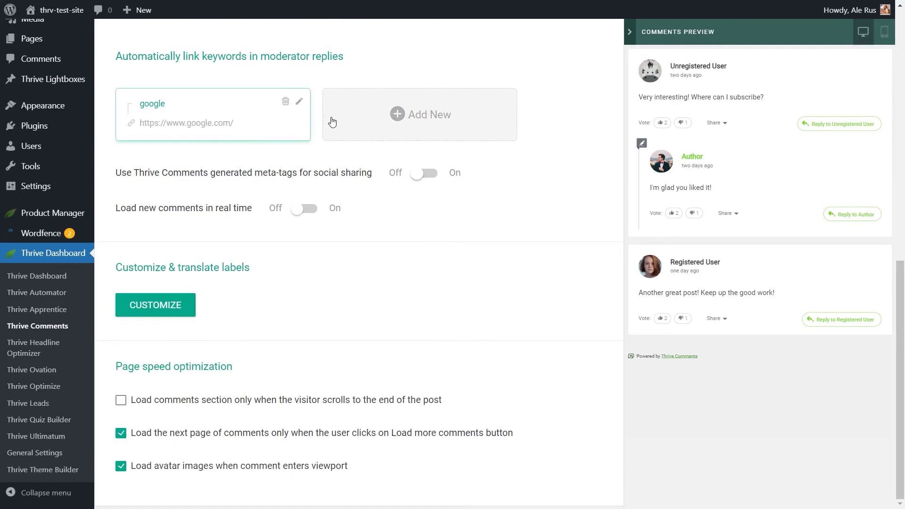
{"action": "left_click", "coordinate": [300, 105]}
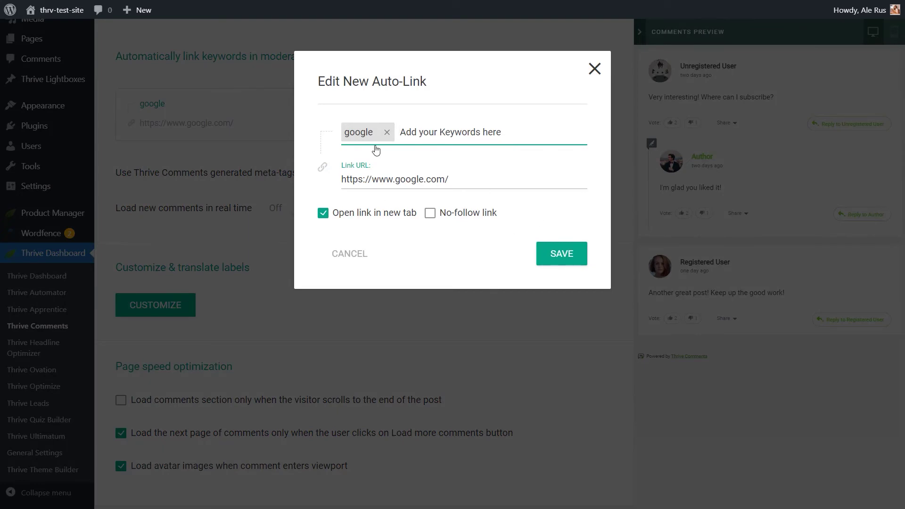
{"action": "left_click", "coordinate": [594, 69]}
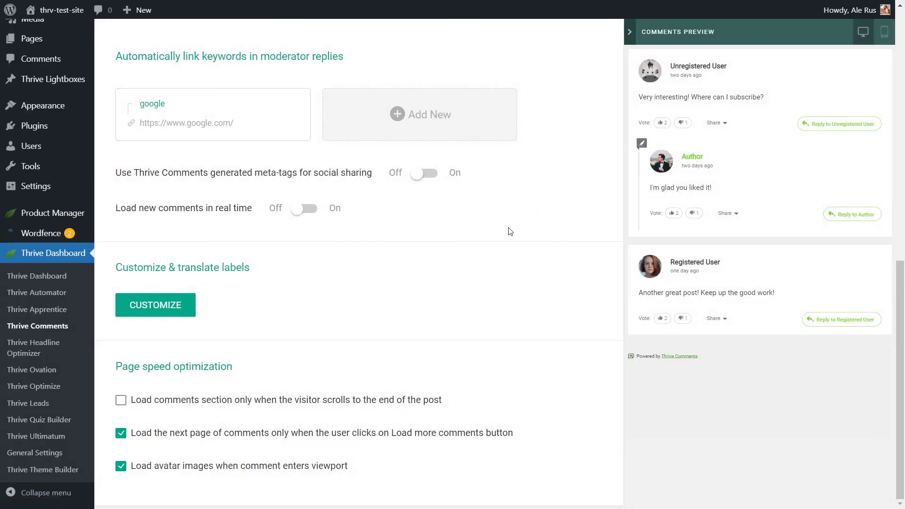
{"action": "left_click", "coordinate": [178, 308]}
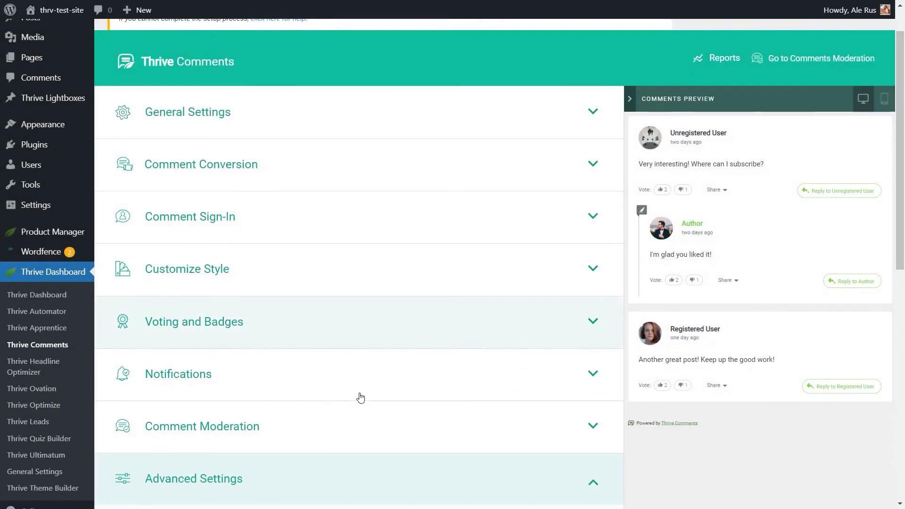
{"action": "scroll", "coordinate": [361, 398], "scroll_direction": "down", "scroll_amount": 10}
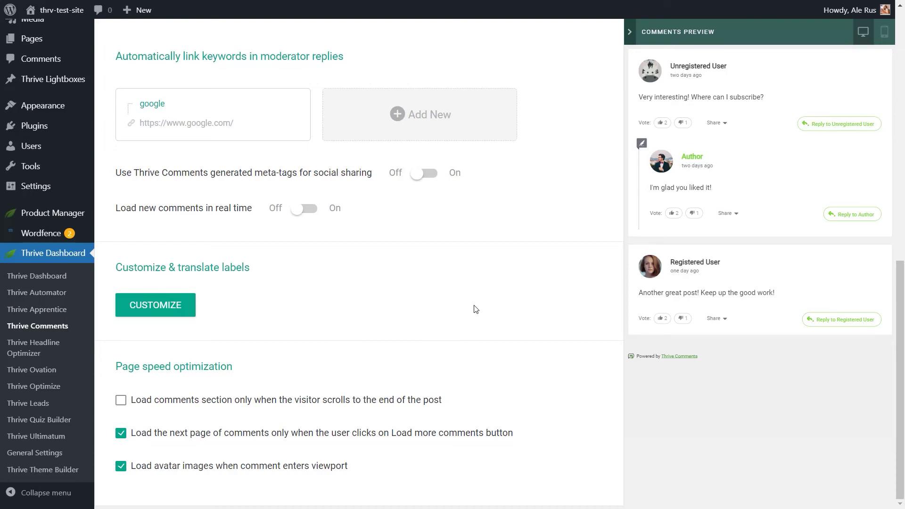
{"action": "scroll", "coordinate": [518, 373], "scroll_direction": "up", "scroll_amount": 10}
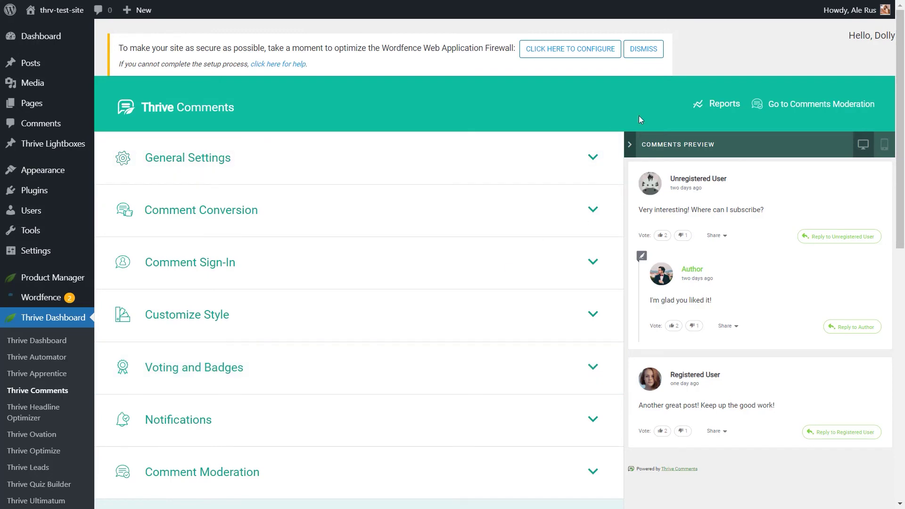
{"action": "left_click", "coordinate": [732, 105]}
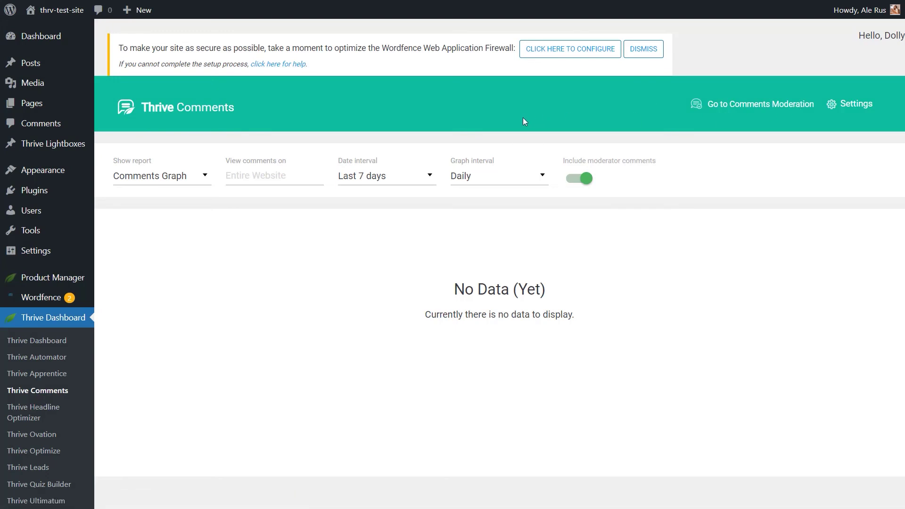
{"action": "left_click", "coordinate": [742, 111]}
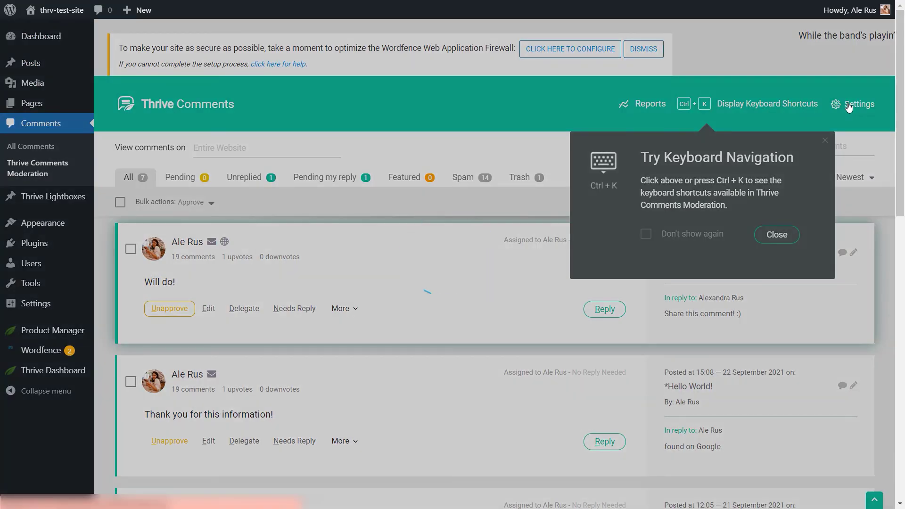
Open Reports and switch the report to Most Active Commenters, then Most Popular Posts.
{"action": "left_click", "coordinate": [849, 107]}
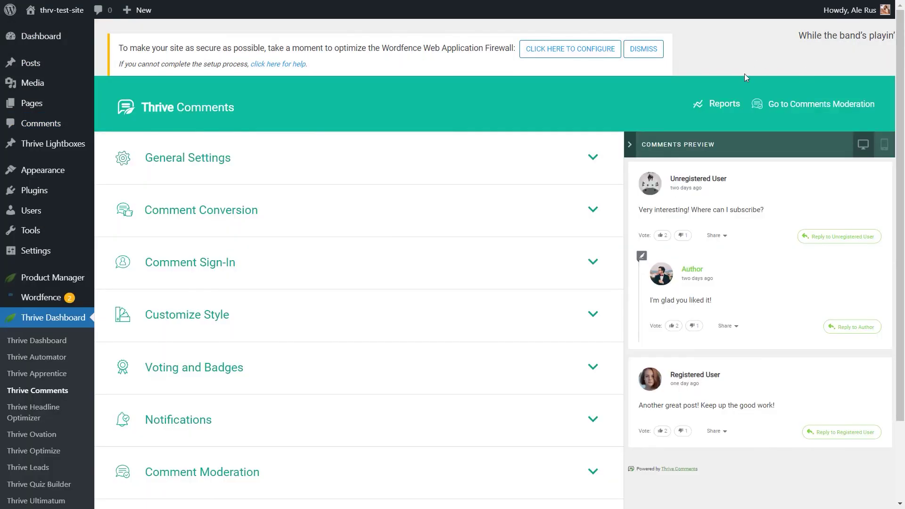
{"action": "left_click", "coordinate": [726, 106]}
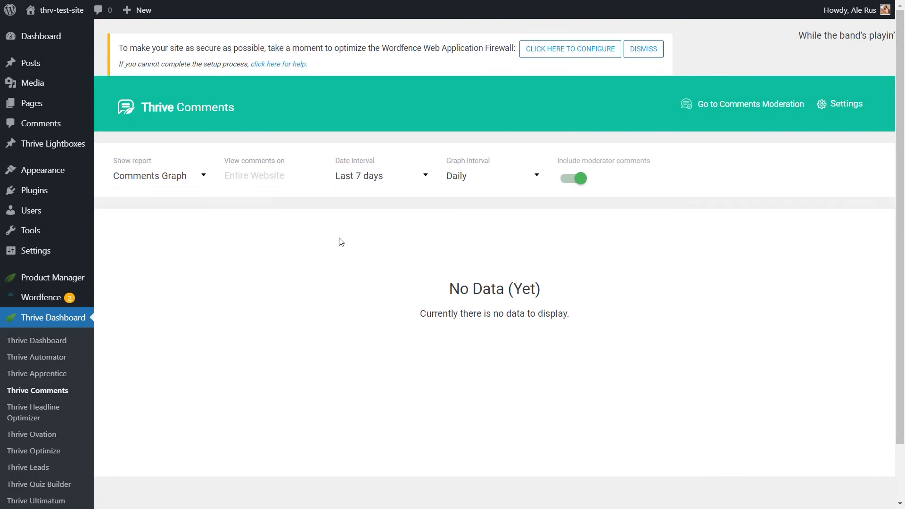
{"action": "left_click", "coordinate": [190, 183]}
{"action": "left_click", "coordinate": [172, 250]}
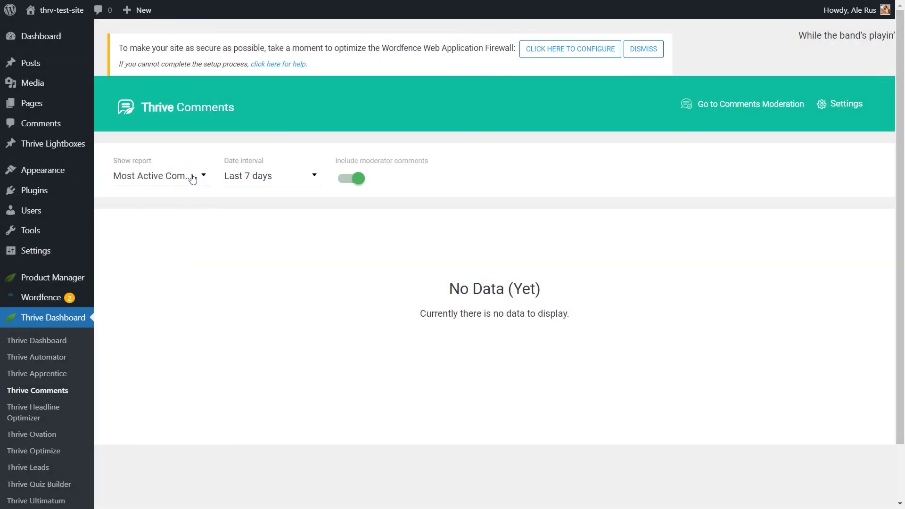
{"action": "left_click", "coordinate": [190, 180]}
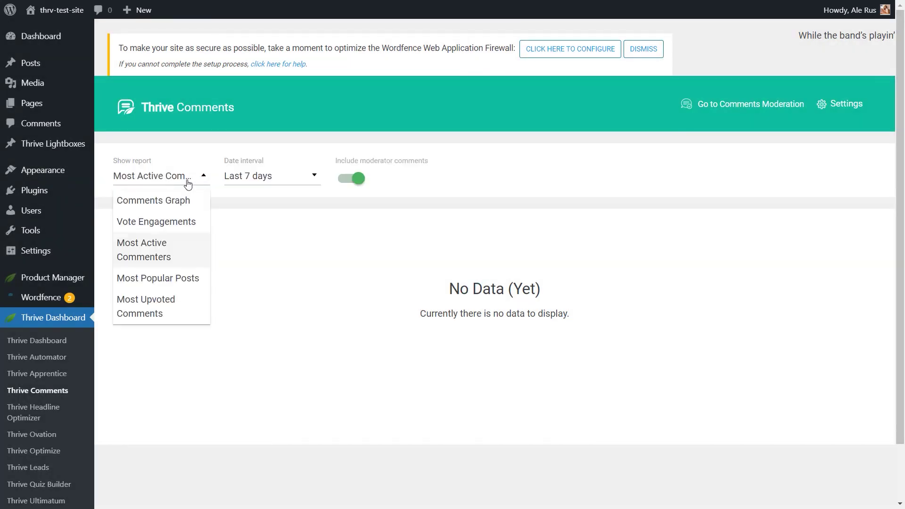
{"action": "left_click", "coordinate": [185, 285]}
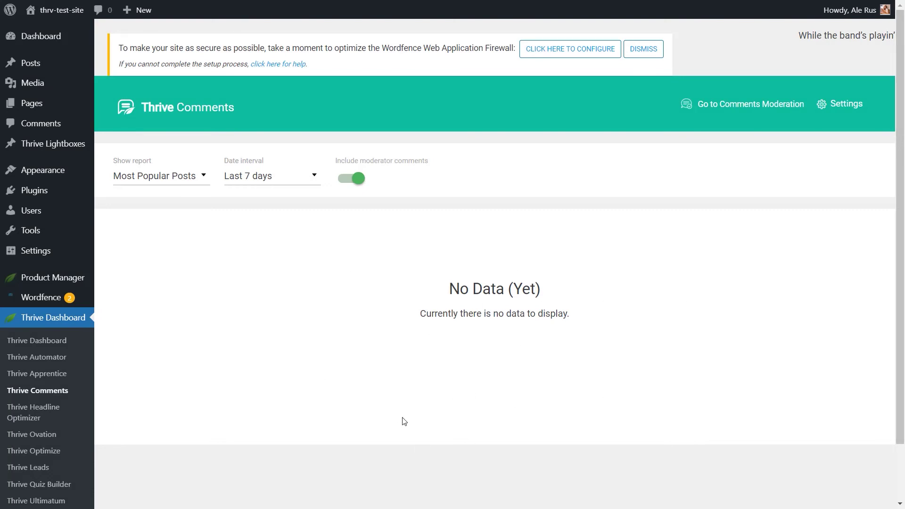
Check the report type and date interval lists, keeping Last 7 days.
{"action": "left_click", "coordinate": [183, 178]}
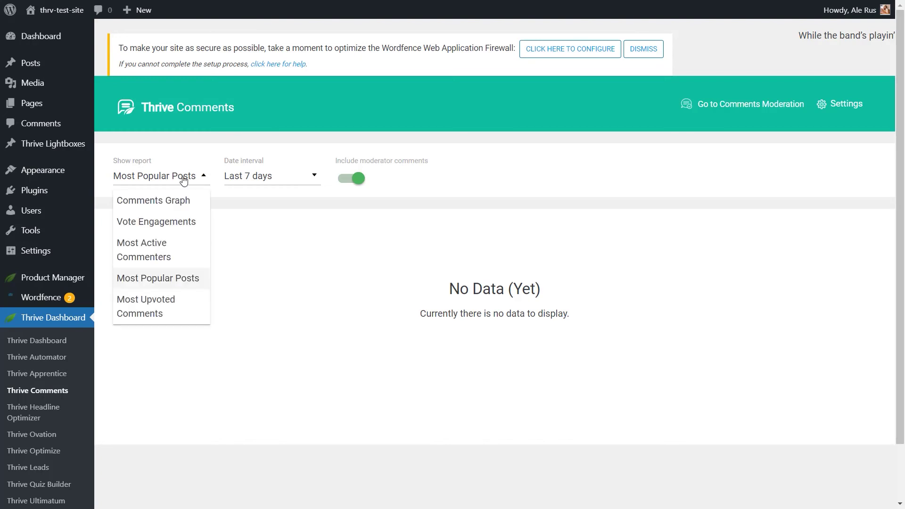
{"action": "left_click", "coordinate": [184, 178]}
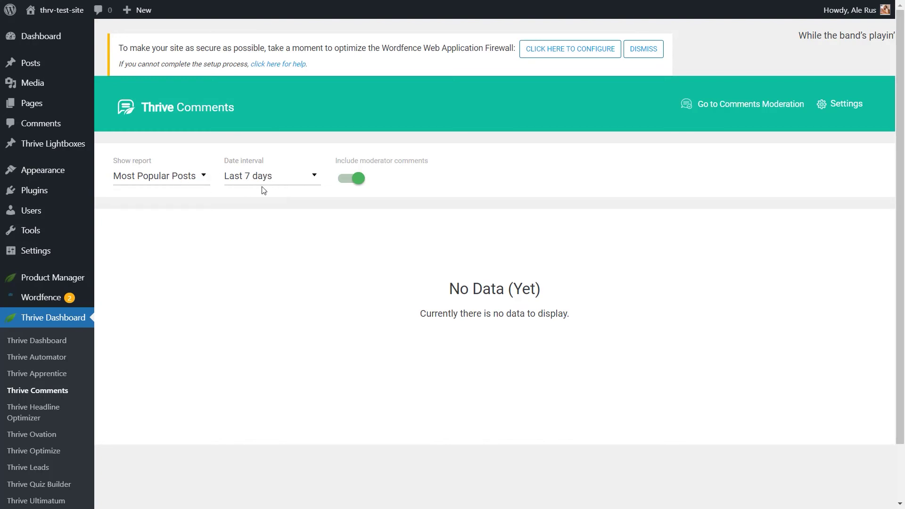
{"action": "left_click", "coordinate": [303, 182]}
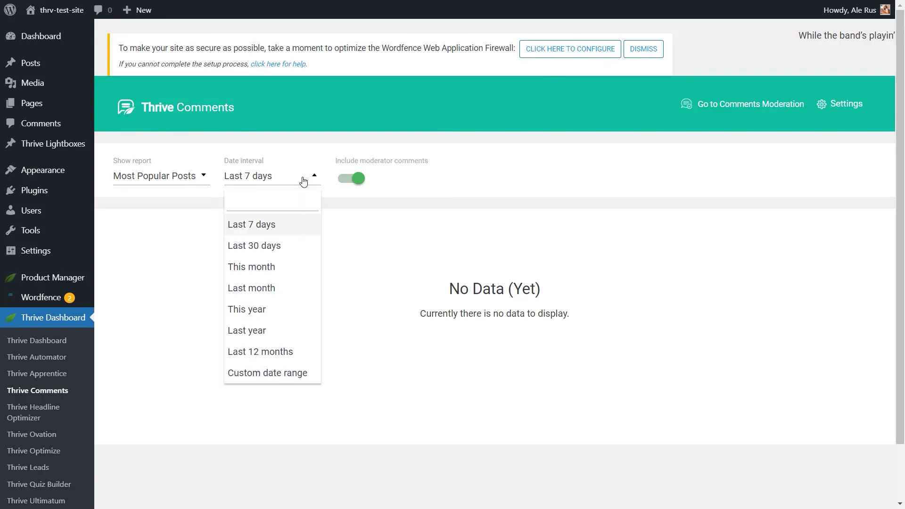
{"action": "left_click", "coordinate": [303, 181]}
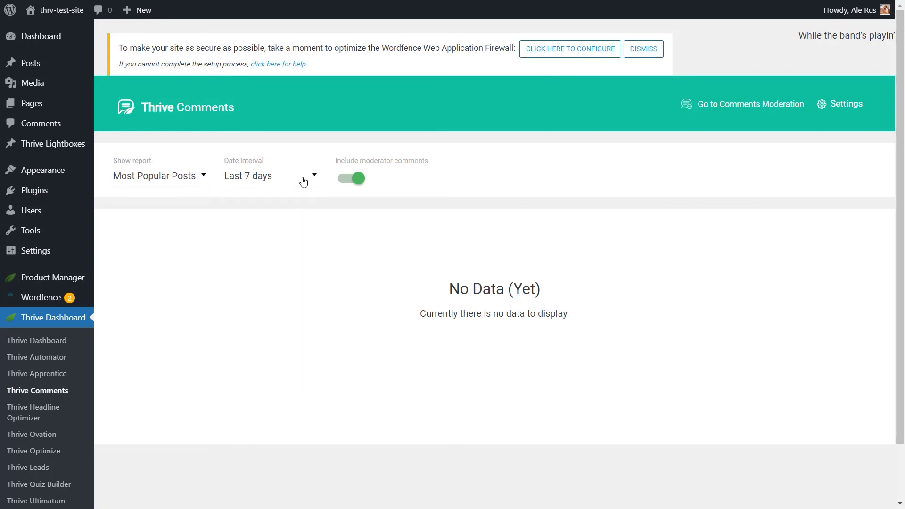
Unapprove the 'Will do!' comment and select it along with 'Thank you for this information!'.
{"action": "left_click", "coordinate": [747, 105]}
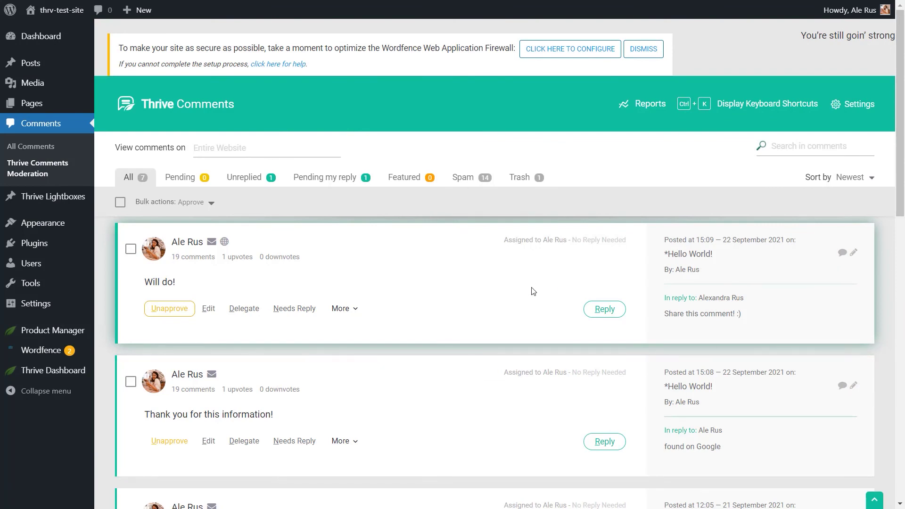
{"action": "left_click", "coordinate": [184, 309]}
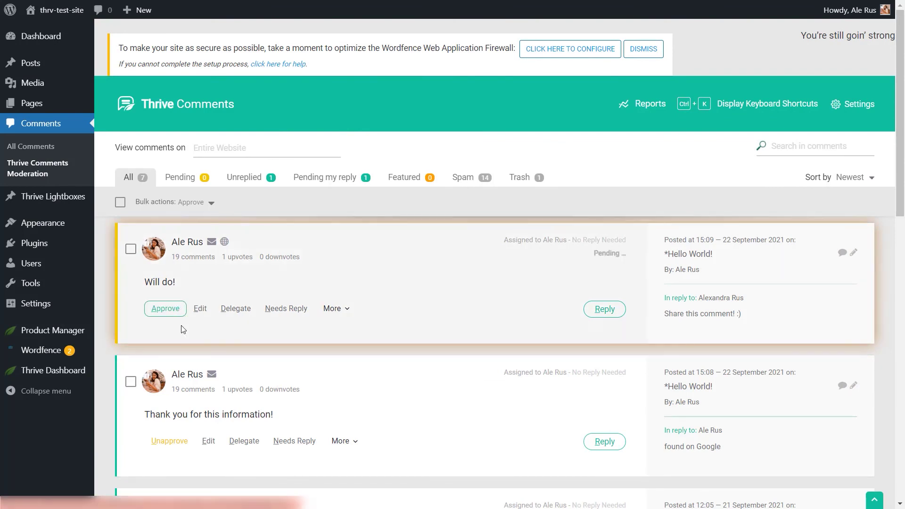
{"action": "left_click", "coordinate": [131, 248]}
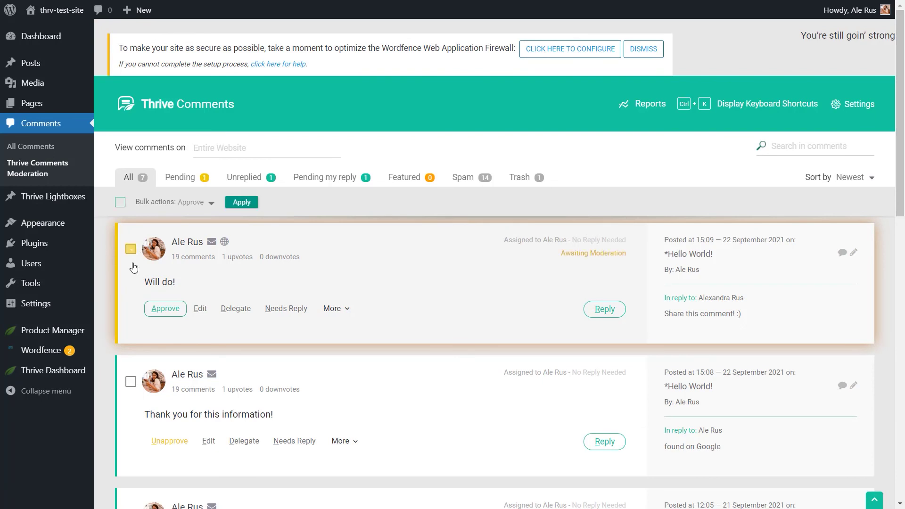
{"action": "left_click", "coordinate": [131, 385]}
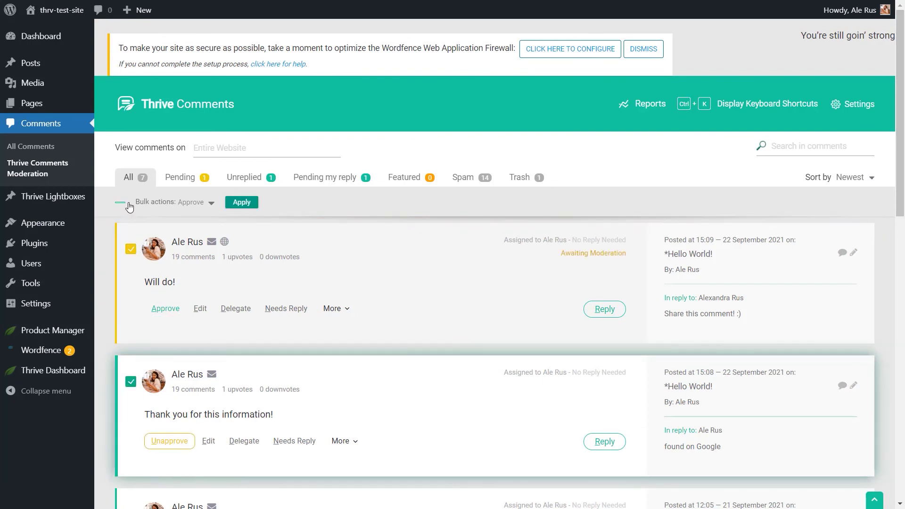
Open and close the Bulk actions list and the comment's More menu without changes.
{"action": "left_click", "coordinate": [196, 203]}
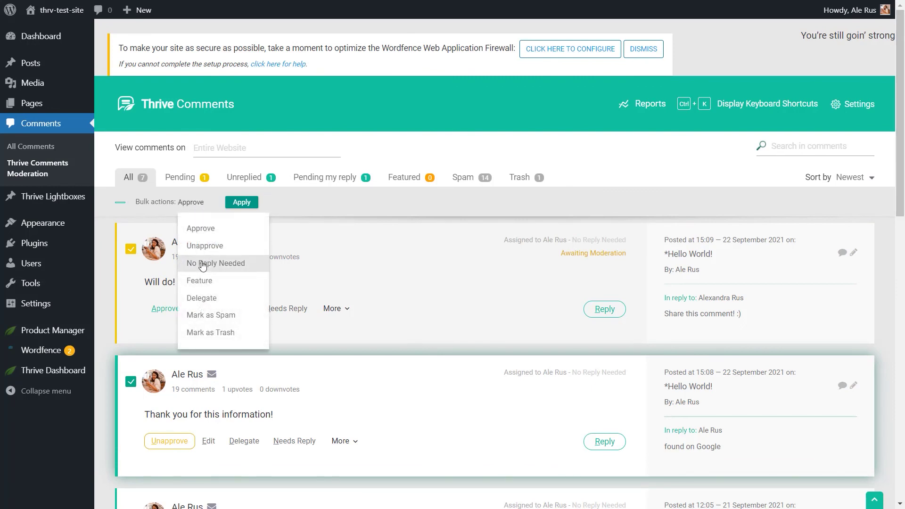
{"action": "left_click", "coordinate": [321, 209]}
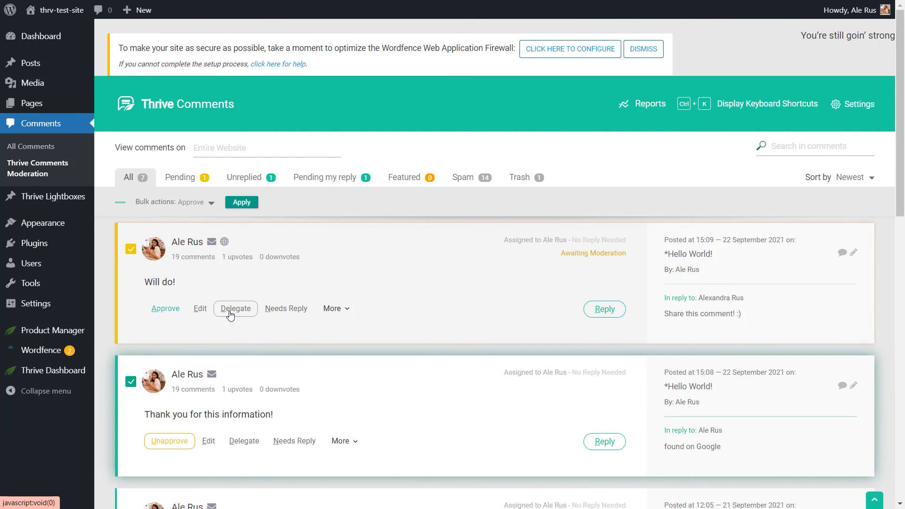
{"action": "left_click", "coordinate": [333, 308]}
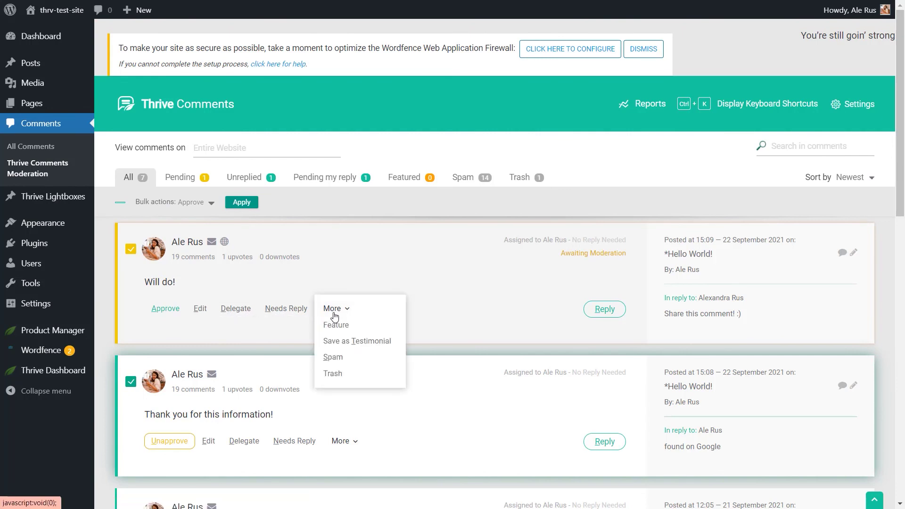
{"action": "left_click", "coordinate": [348, 342]}
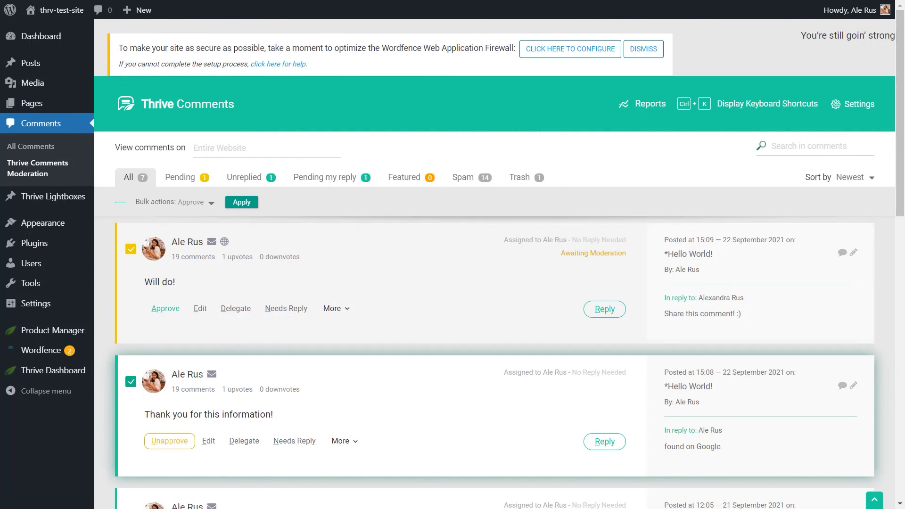